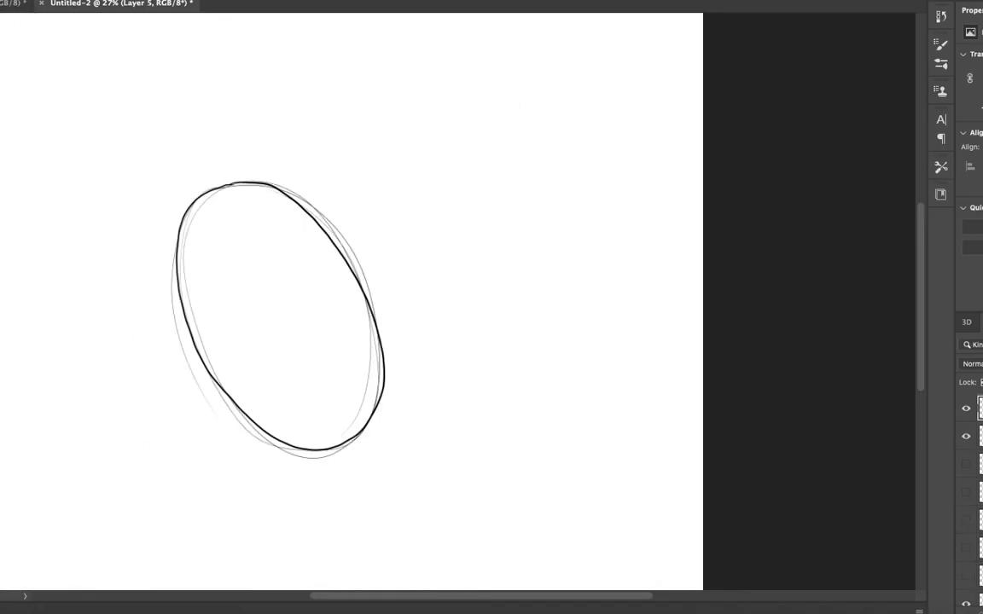
Hide the rough sketch layer and draw a larger outer ellipse around the clean ellipse for the tire's outline.
left_click(966, 436)
left_click_drag(264, 173, 379, 418)
key("super+z")
left_click_drag(304, 200, 156, 262)
key("super+z")
mouse_move(271, 180)
left_mouse_down()
mouse_move(169, 215)
mouse_move(382, 413)
left_mouse_up()
mouse_move(271, 179)
left_mouse_down()
mouse_move(296, 196)
mouse_move(360, 446)
mouse_move(186, 188)
left_mouse_up()
key("super+z")
Clean up the outer ellipse and redraw its right edge close to the inner ellipse.
key("e")
key("super+z")
key("super+z")
key("super+z")
key("b")
key("super+z")
mouse_move(319, 210)
left_mouse_down()
mouse_move(162, 216)
mouse_move(385, 331)
mouse_move(294, 191)
mouse_move(192, 213)
mouse_move(364, 421)
left_mouse_up()
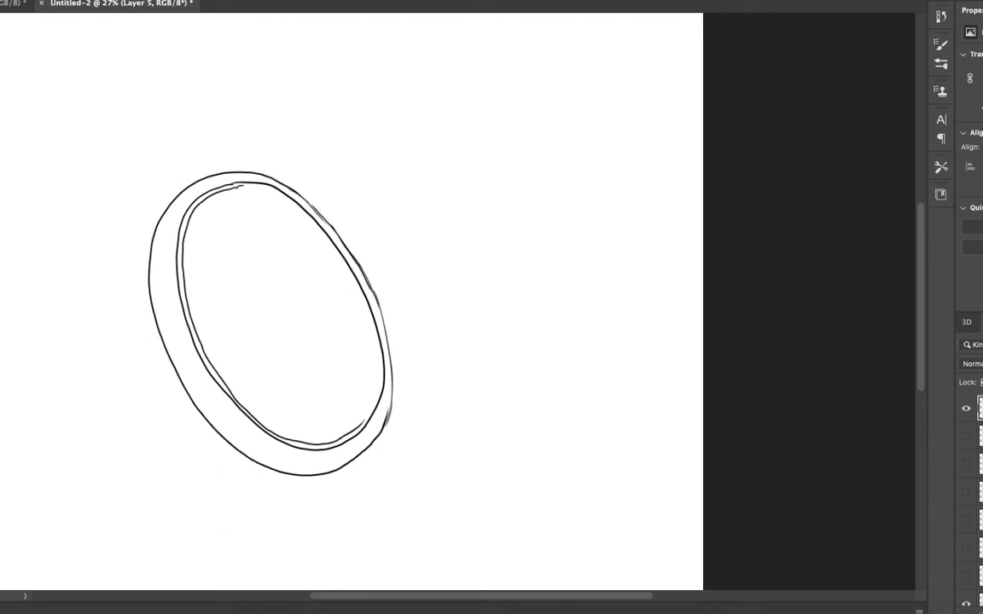
Replace the last black inner line with a green ellipse drawn just inside the inner black ellipse.
key("super+z")
key("x")
mouse_move(242, 186)
left_mouse_down()
mouse_move(184, 243)
mouse_move(238, 397)
left_mouse_up()
mouse_move(236, 395)
left_mouse_down()
mouse_move(368, 376)
mouse_move(307, 440)
mouse_move(372, 391)
left_mouse_up()
key("super+z")
mouse_move(239, 187)
left_mouse_down()
mouse_move(272, 191)
mouse_move(362, 416)
left_mouse_up()
Pick orange as the brush color and draw an arc inside the green ellipse along its right side.
left_click(651, 292)
key("Return")
mouse_move(203, 201)
left_mouse_down()
mouse_move(280, 216)
mouse_move(339, 437)
left_mouse_up()
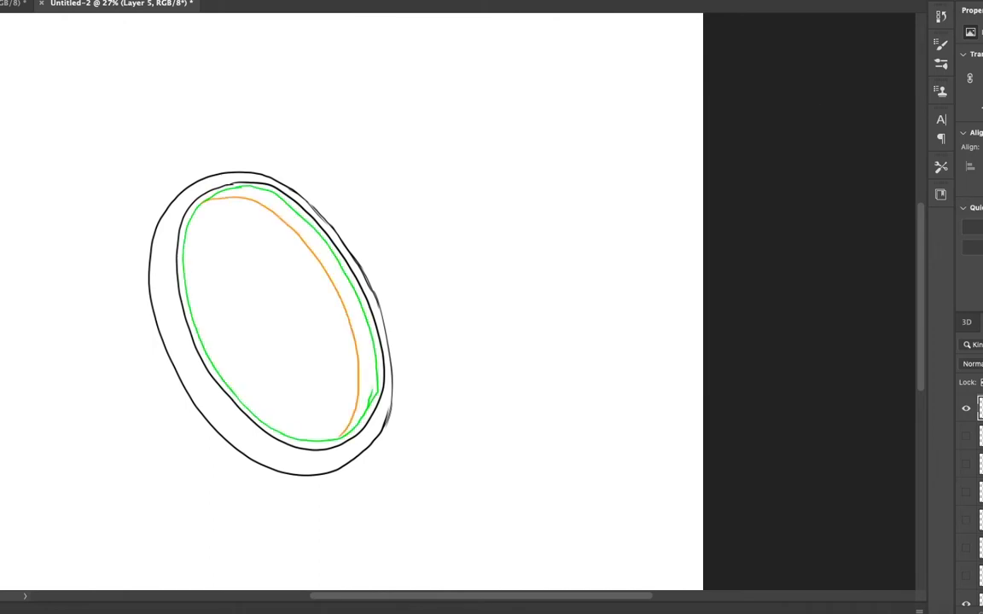
Bracket the tire's thick edge, handwrite "thicker at the front" above it, and annotate the top edge with a second pointer.
left_click_drag(141, 213, 177, 183)
left_click_drag(159, 164, 160, 179)
left_click_drag(160, 128, 160, 178)
left_click_drag(109, 106, 198, 84)
left_click_drag(226, 76, 386, 58)
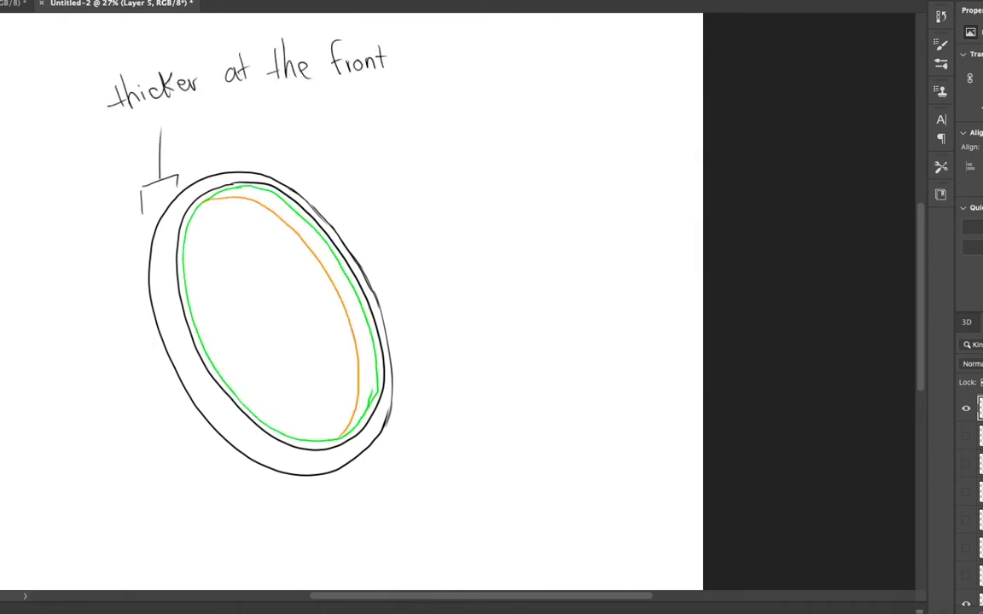
left_click_drag(289, 128, 233, 164)
left_click_drag(303, 116, 352, 117)
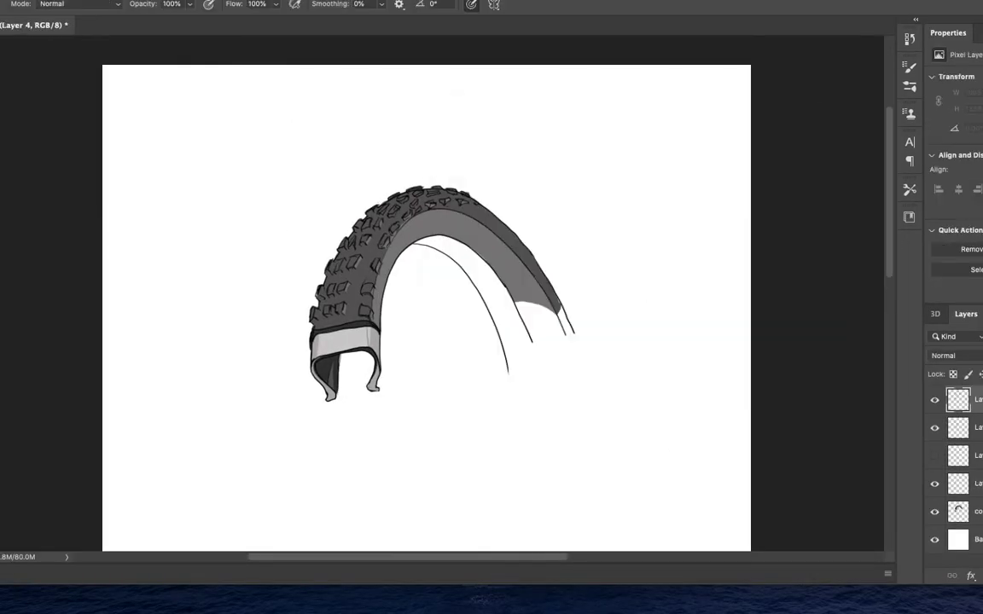
Annotate the cutaway tire drawing with handwritten notes and pointer lines on both sides of the tread.
left_click_drag(285, 181, 349, 265)
left_click_drag(236, 164, 246, 192)
left_click_drag(279, 130, 294, 168)
left_click_drag(589, 183, 411, 229)
left_click_drag(615, 167, 602, 186)
left_click_drag(655, 169, 673, 168)
left_click_drag(693, 142, 694, 188)
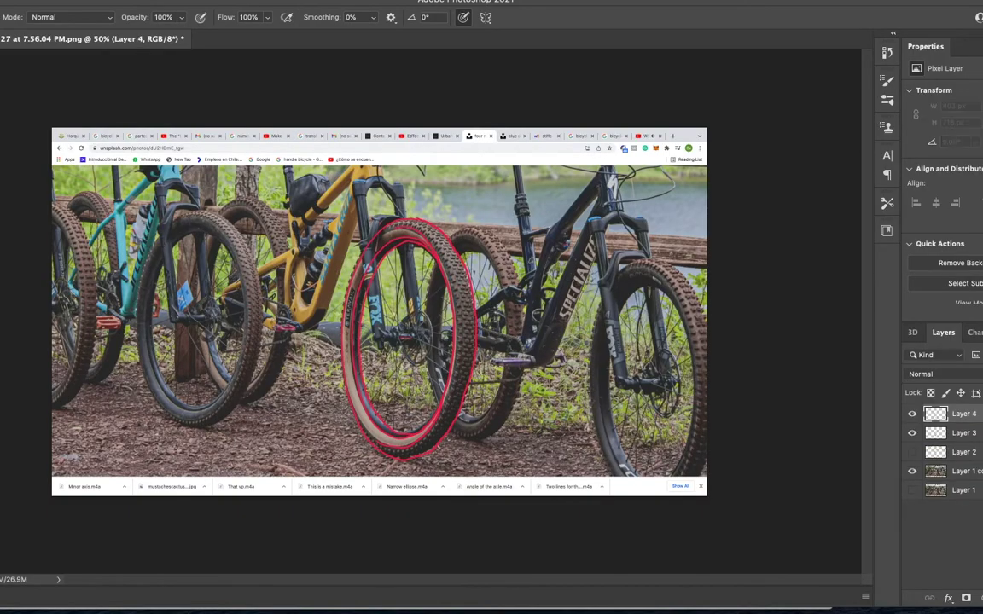
Move Layer 4 beneath Layer 3, fill it with black, and draw a narrow red ellipse on a new layer beside the tracing.
left_click_drag(980, 414, 981, 440)
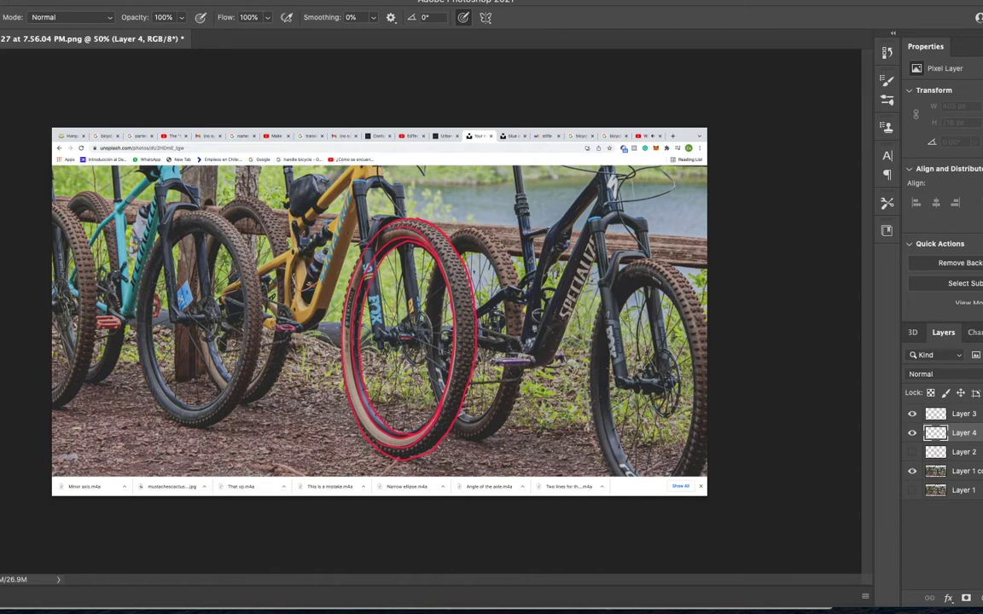
key("g")
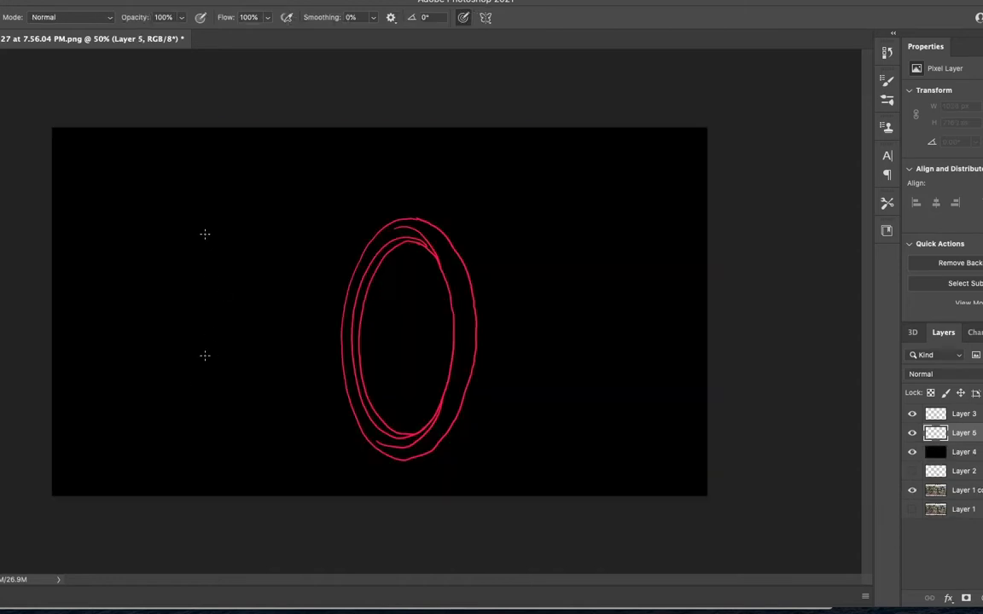
mouse_move(199, 241)
left_mouse_down()
mouse_move(166, 291)
mouse_move(191, 441)
mouse_move(226, 350)
mouse_move(215, 241)
mouse_move(169, 265)
left_mouse_up()
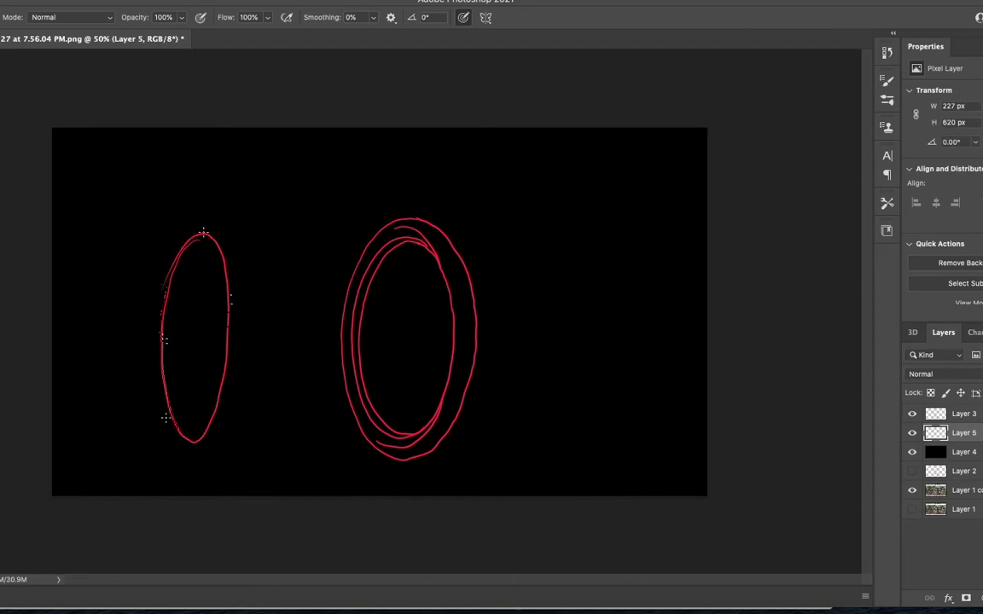
Build the tire around the red ellipse with an orange left arc, a blue outer ellipse, and green arcs at top and bottom.
mouse_move(206, 233)
left_mouse_down()
mouse_move(175, 253)
mouse_move(162, 277)
mouse_move(153, 351)
mouse_move(156, 394)
mouse_move(175, 431)
mouse_move(202, 436)
left_mouse_up()
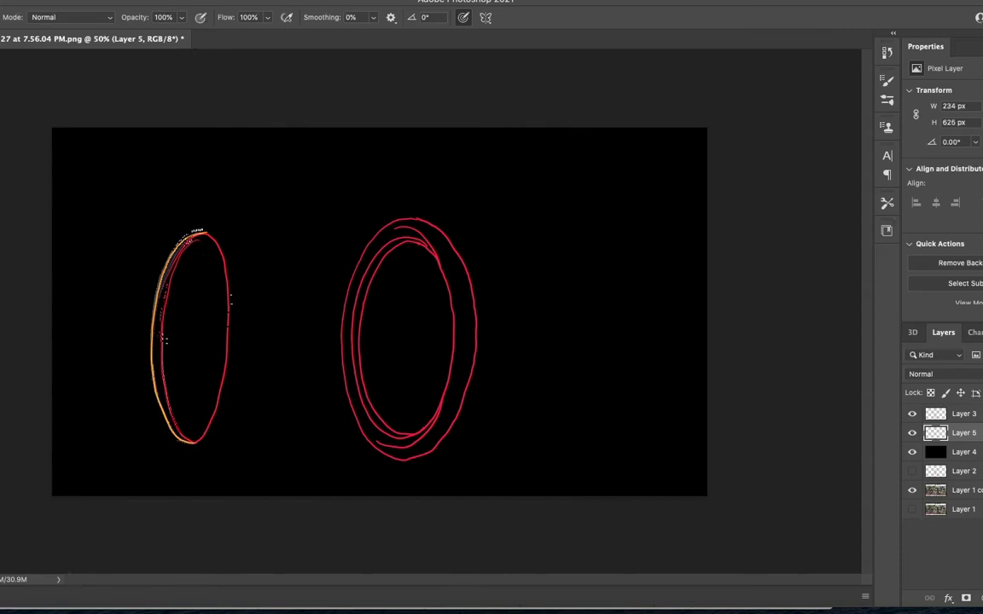
mouse_move(201, 227)
left_mouse_down()
mouse_move(187, 222)
mouse_move(163, 239)
mouse_move(141, 356)
mouse_move(158, 455)
mouse_move(201, 471)
mouse_move(233, 451)
mouse_move(253, 417)
mouse_move(268, 329)
mouse_move(254, 243)
mouse_move(223, 215)
mouse_move(201, 219)
mouse_move(213, 227)
mouse_move(228, 278)
left_mouse_up()
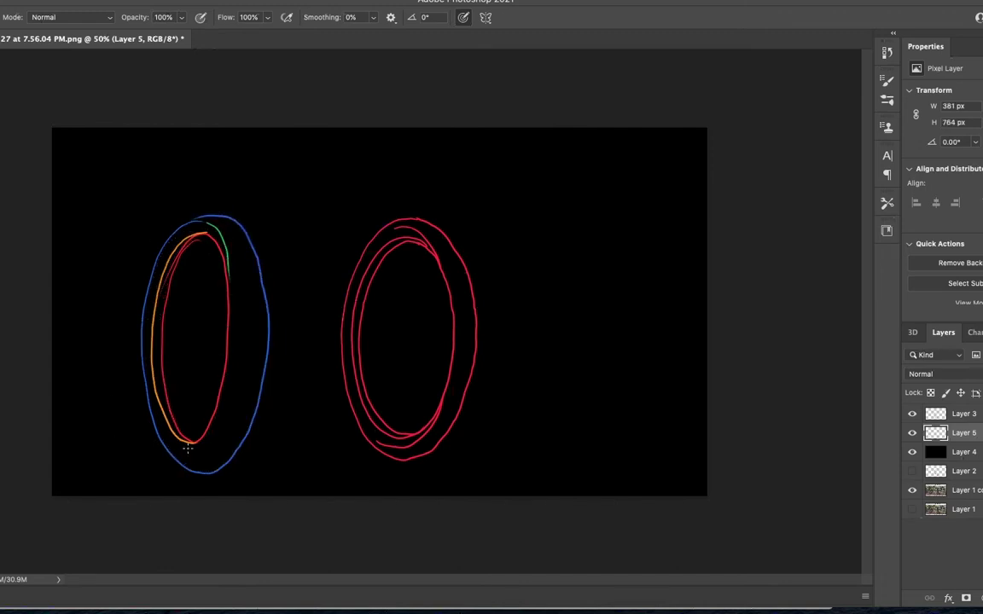
mouse_move(170, 444)
left_mouse_down()
mouse_move(192, 449)
mouse_move(207, 436)
left_mouse_up()
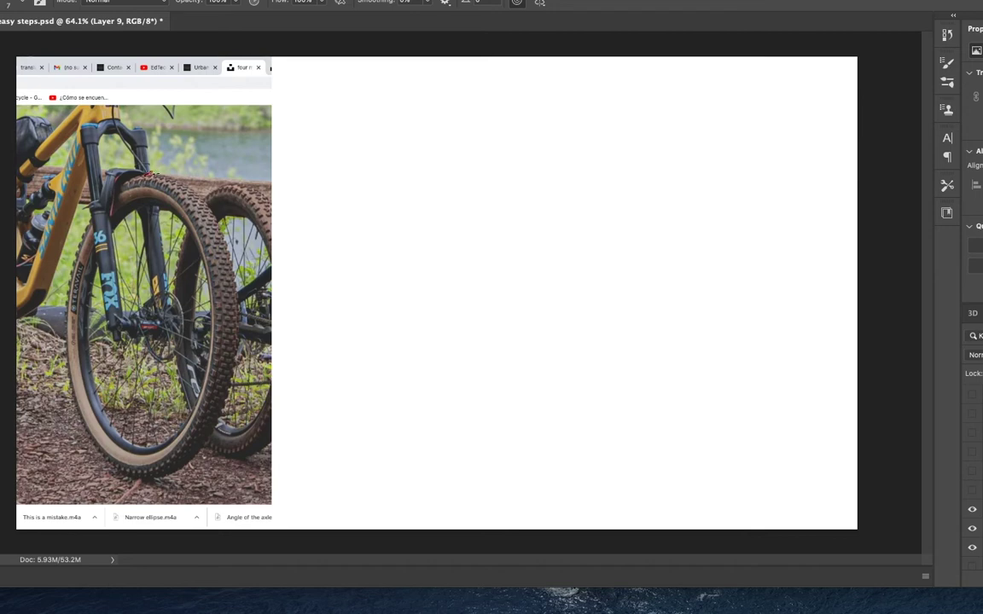
Circle the wheel's top and bottom in red on the photo and draw a slanted axis line on the blank canvas.
mouse_move(148, 176)
left_mouse_down()
mouse_move(167, 209)
mouse_move(153, 169)
left_mouse_up()
left_click_drag(119, 437, 118, 438)
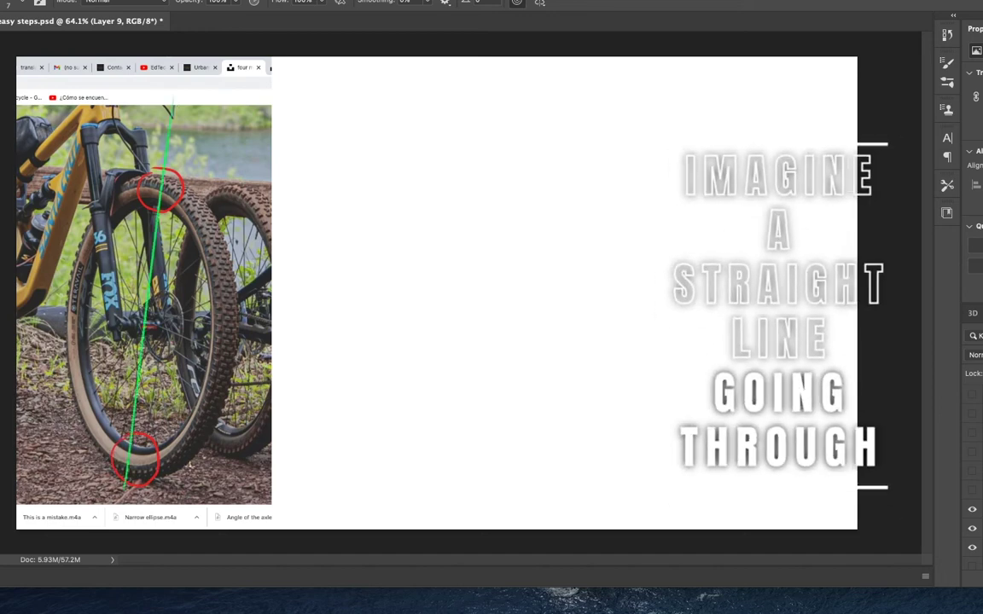
mouse_move(583, 104)
left_mouse_down()
mouse_move(559, 454)
mouse_move(613, 75)
left_mouse_up()
key("super+z")
key("b")
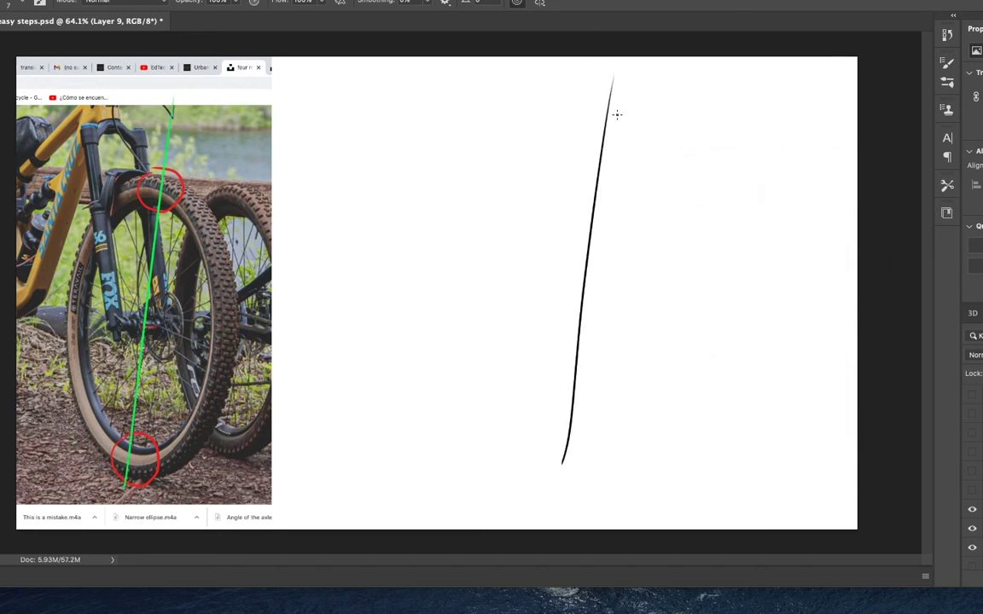
On a new layer, sketch the tire's nested ellipses and inner tread arcs, and hide the axis line's layer.
key("ctrl+shift+alt+n")
mouse_move(613, 198)
left_mouse_down()
mouse_move(527, 248)
mouse_move(632, 378)
mouse_move(612, 194)
left_mouse_up()
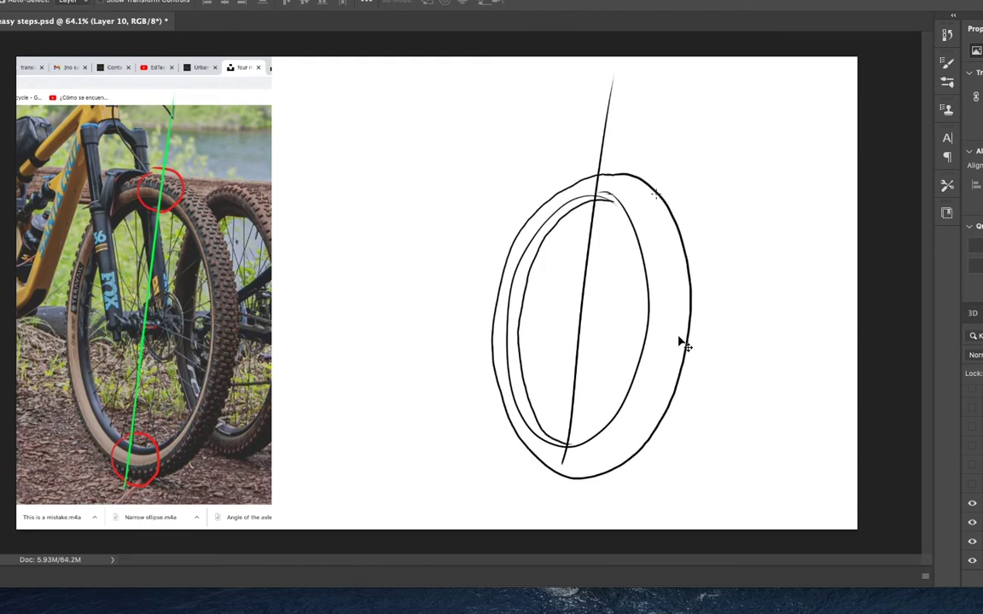
key("b")
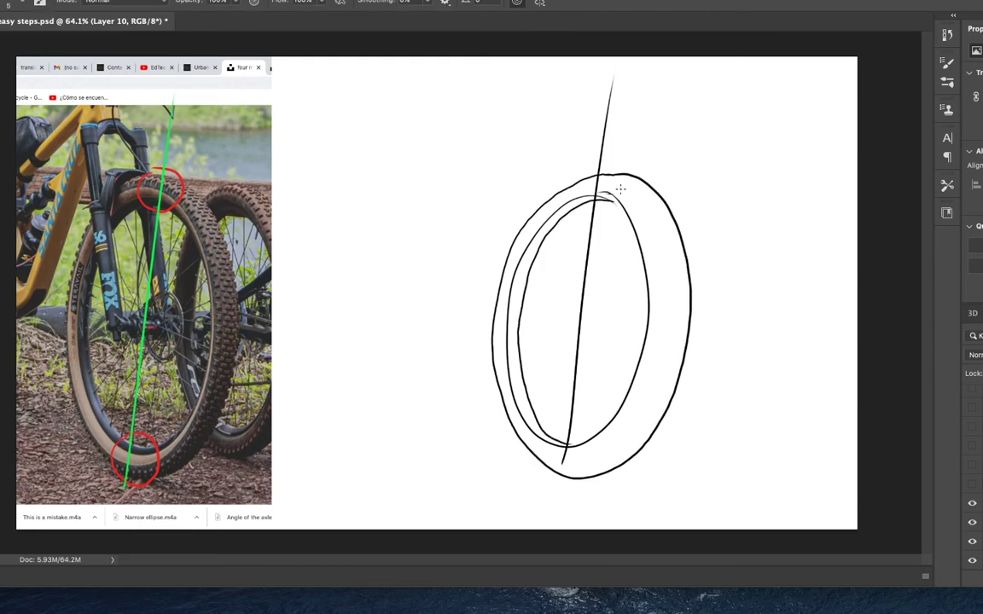
mouse_move(606, 181)
left_mouse_down()
mouse_move(644, 241)
mouse_move(652, 324)
left_mouse_up()
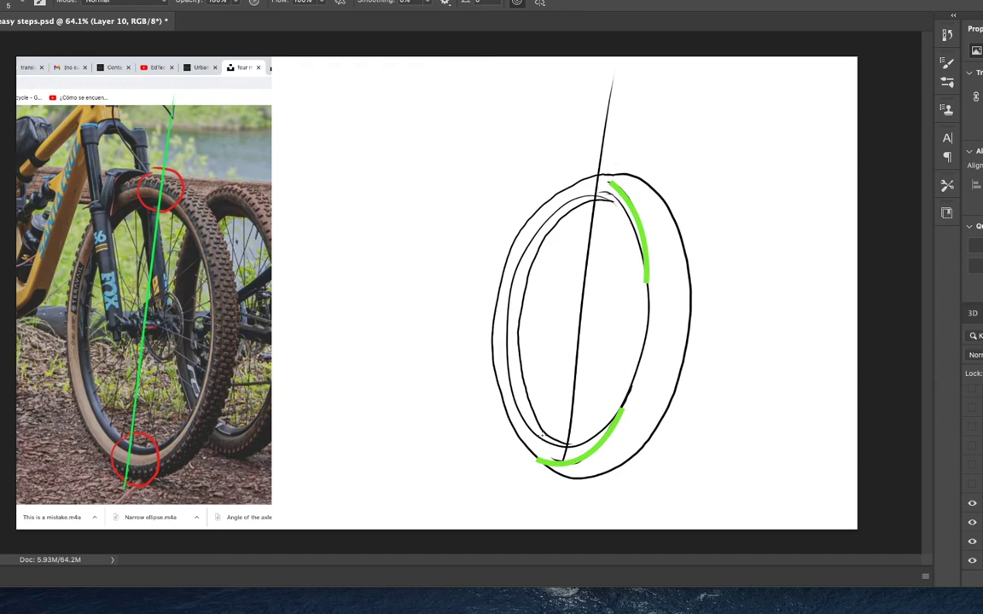
left_click(972, 522)
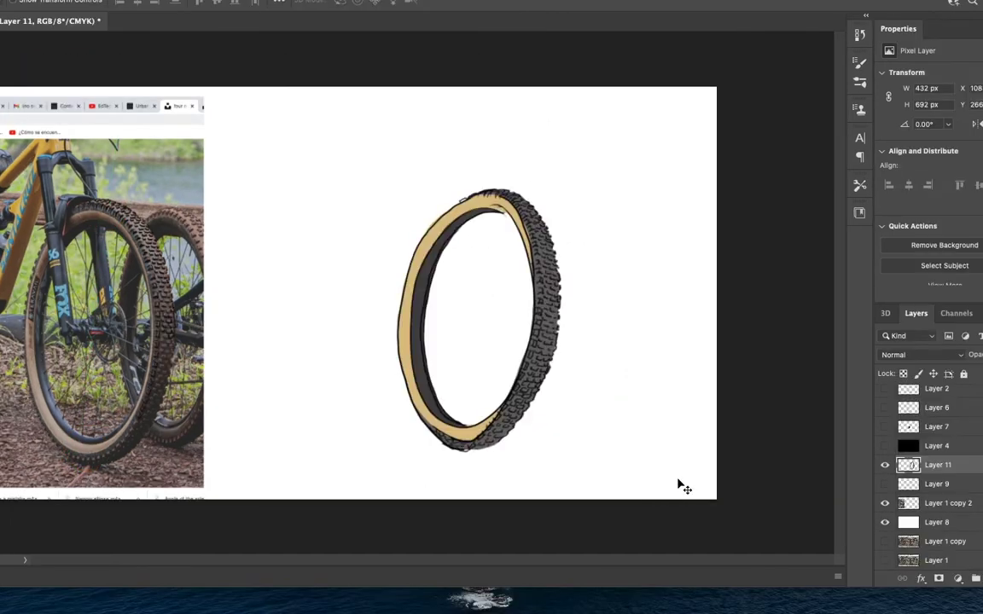
Step back through the colored tire's recent move and opacity changes, and show Layer 9.
key("super+z")
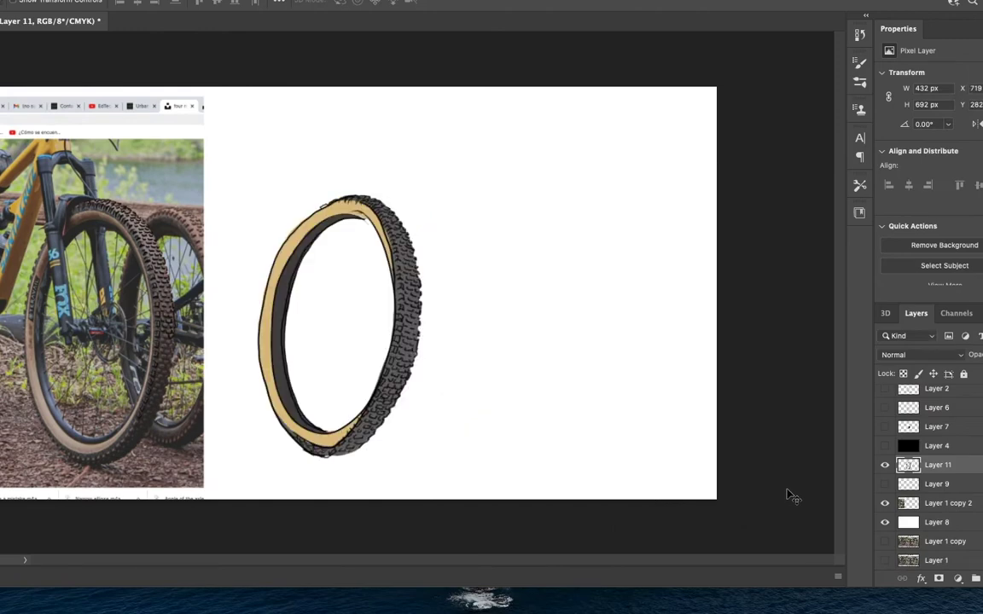
key("super+shift+z")
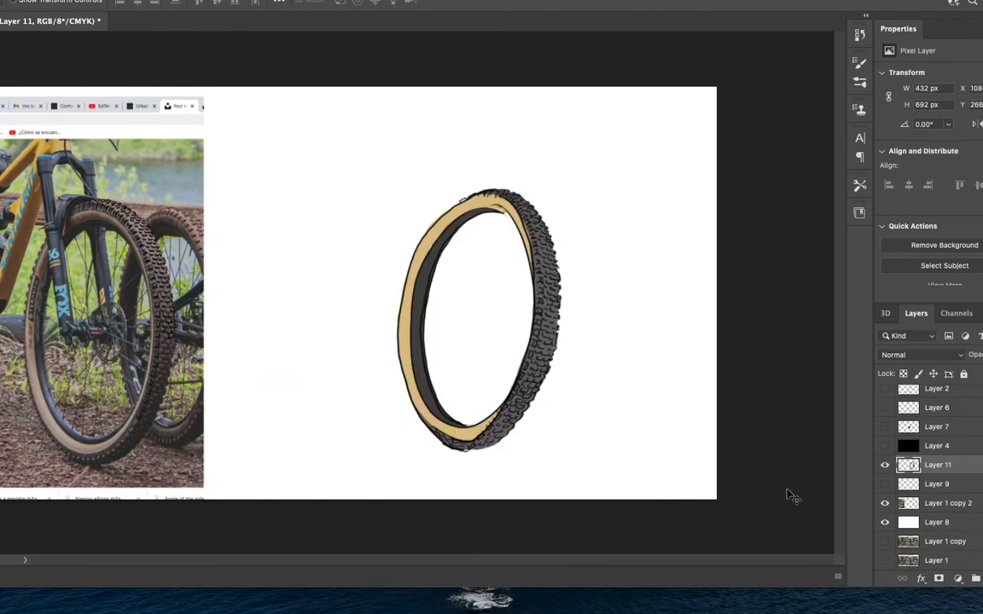
key("super+z")
key("super+z")
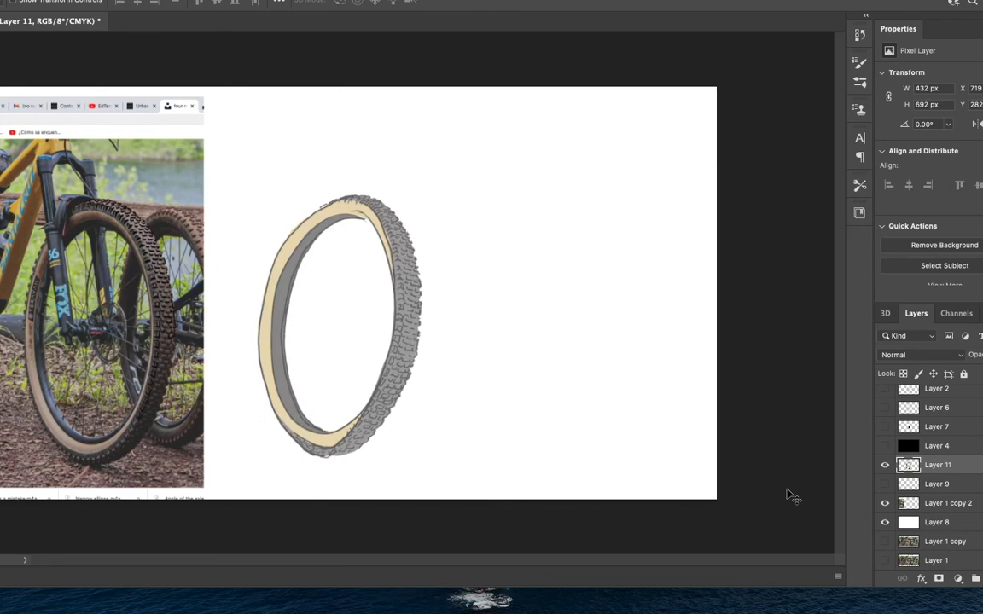
key("super+z")
key("super+z")
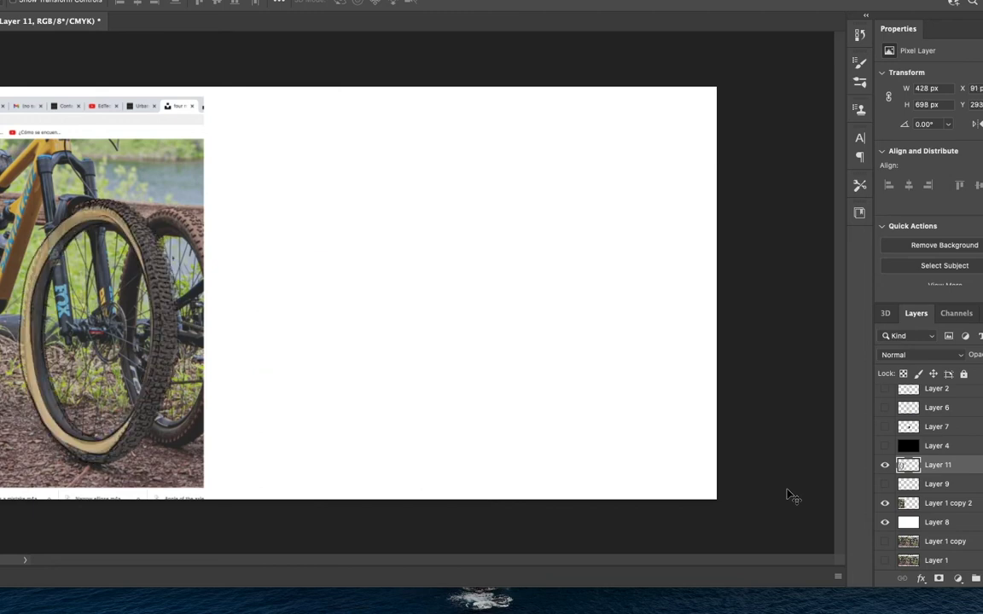
key("super+z")
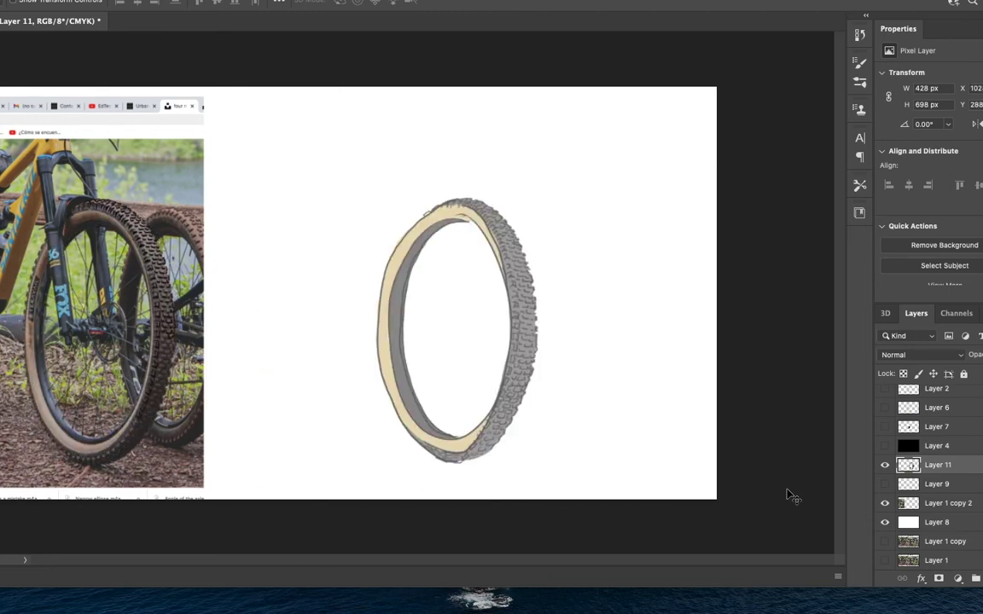
key("super+z")
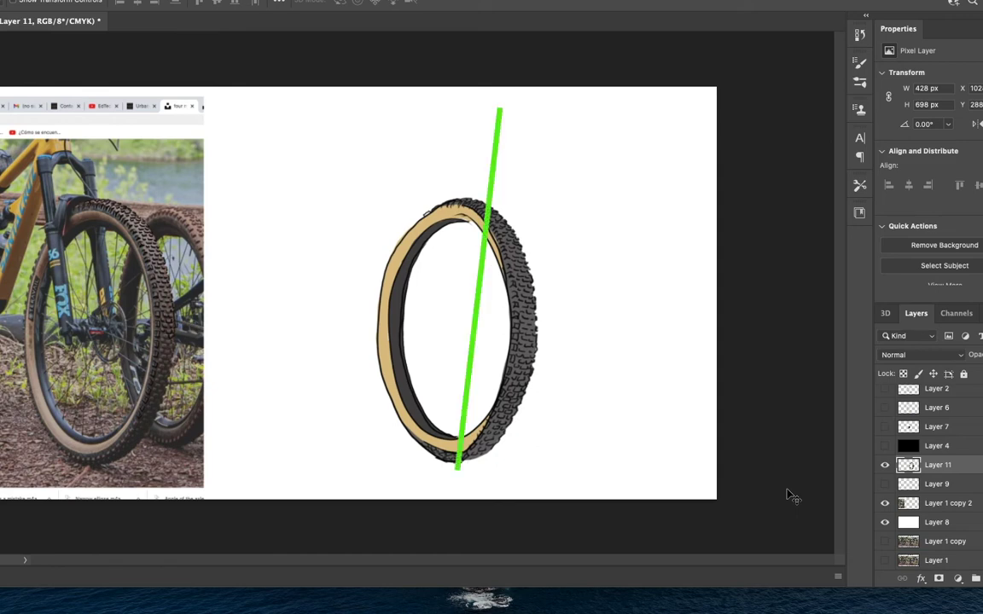
left_click(886, 484)
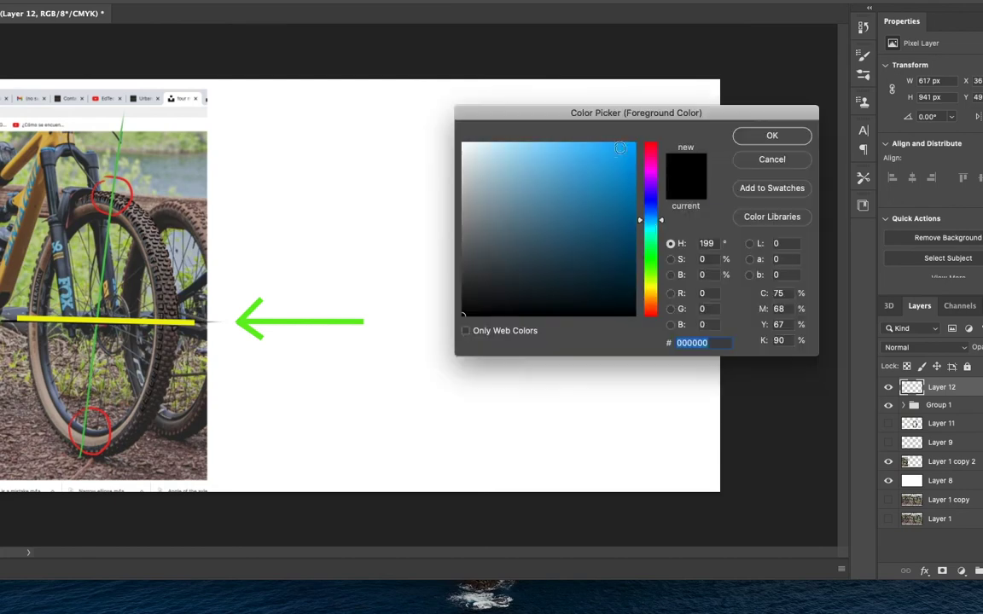
Mark a right angle at the axle line on the photographed wheel and redraw the slanted axis line on the blank canvas.
left_click_drag(99, 304, 118, 305)
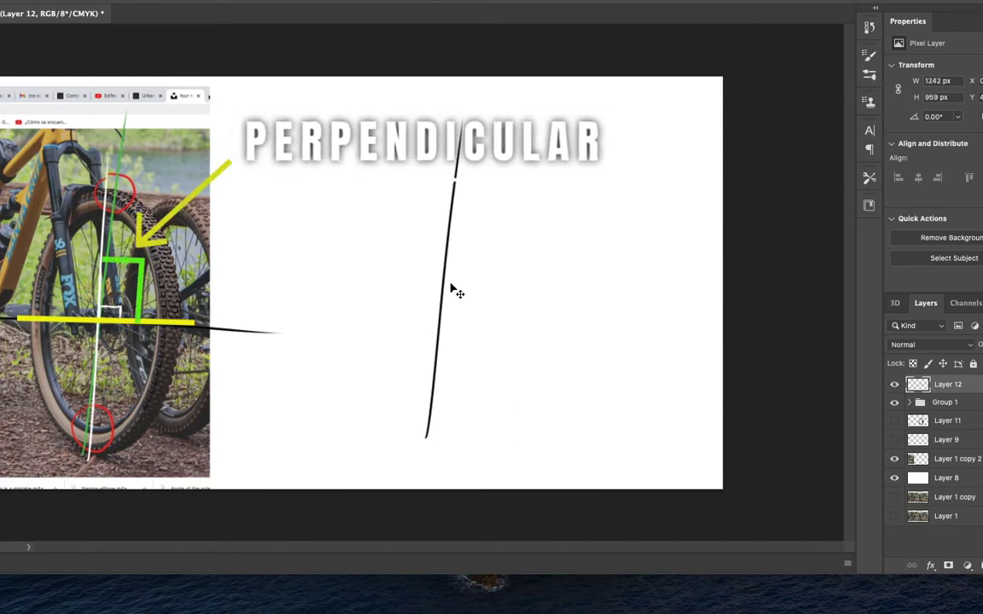
key("super+z")
left_click_drag(450, 434, 483, 116)
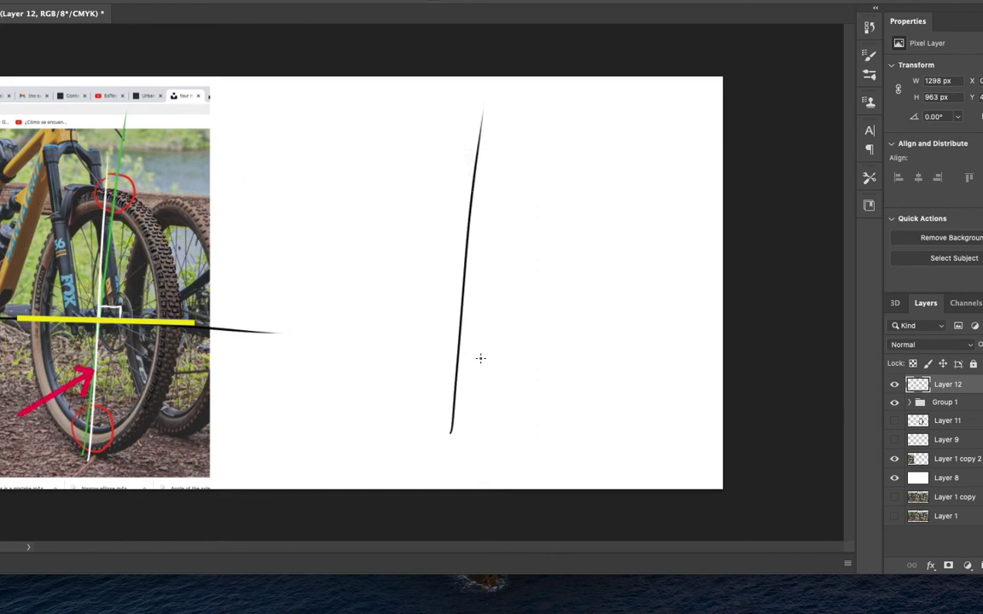
On a new layer, sketch nested tire ellipses around the axis line and fit them against the photographed wheel.
key("super+shift+alt+n")
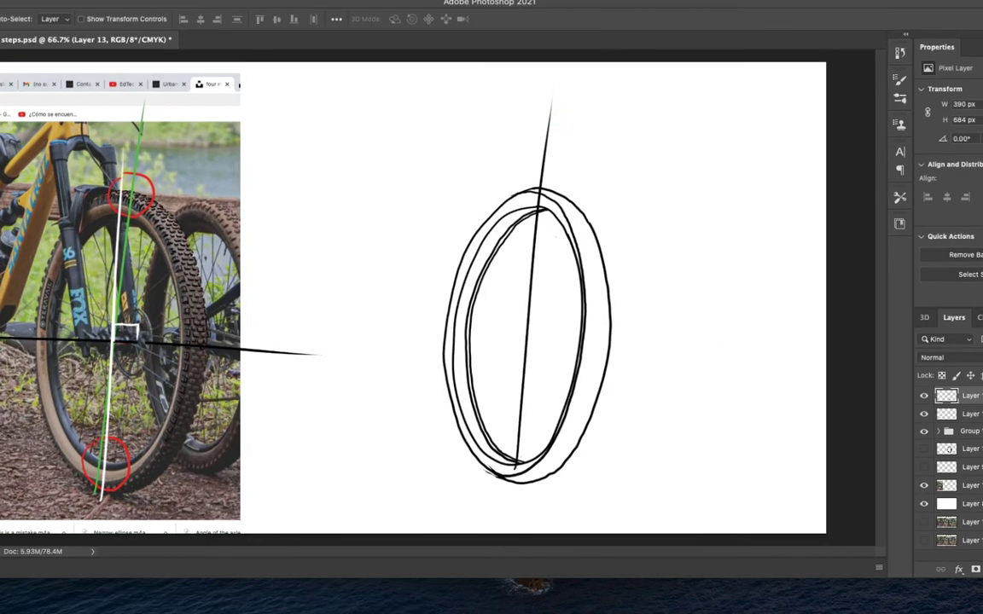
left_click_drag(537, 282, 175, 282)
left_click_drag(42, 194, 30, 184)
key("Escape")
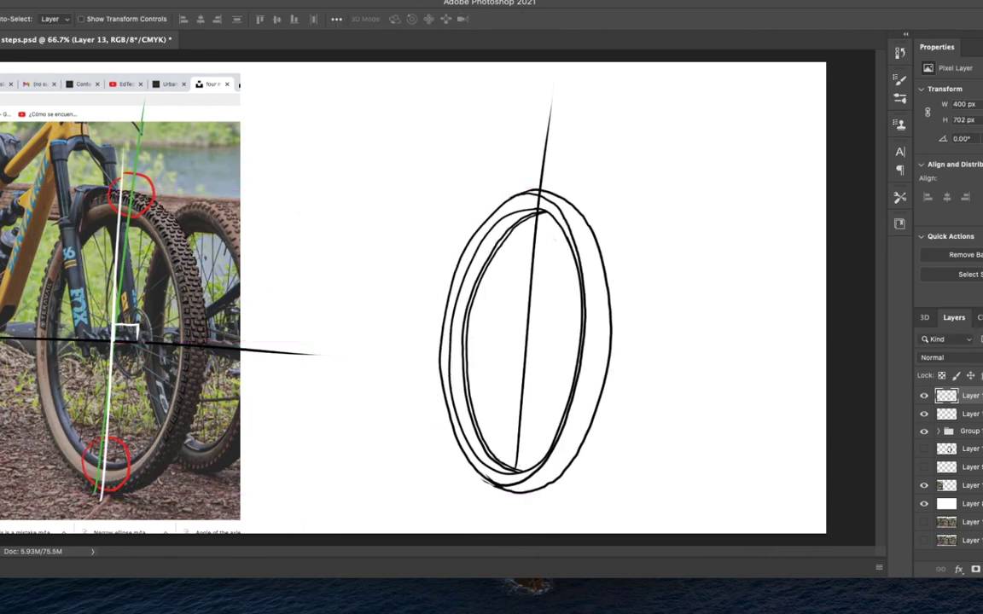